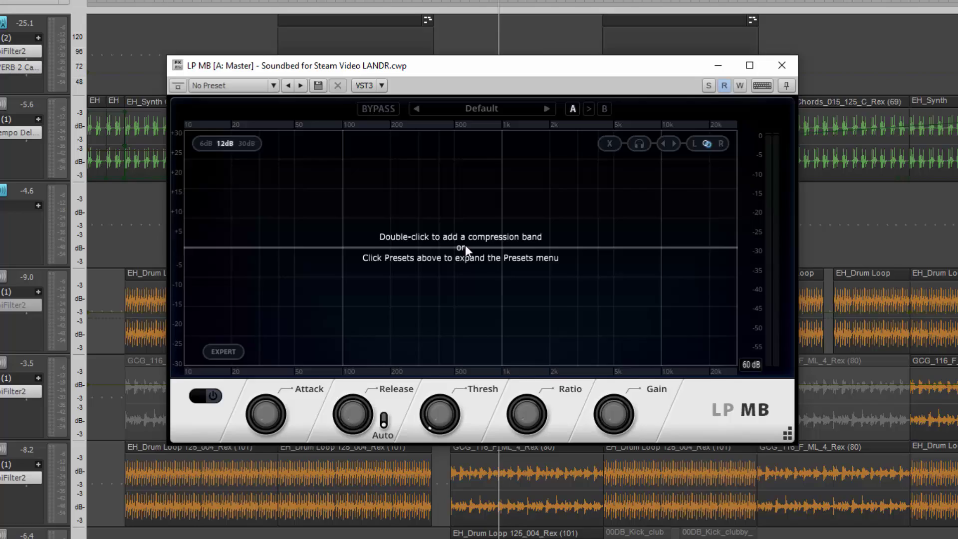
# Add a compression band in the midrange, lower its gain to about 0.5 dB and set its lower crossover to about 343 Hz
pyautogui.doubleClick(474, 250)
pyautogui.moveTo(474, 251); pyautogui.dragTo(474, 218)
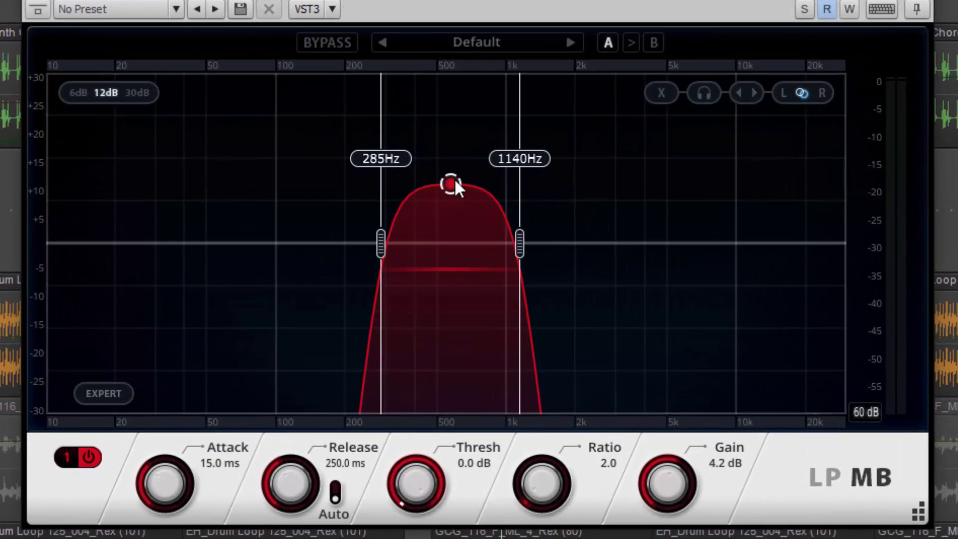
pyautogui.moveTo(455, 182); pyautogui.dragTo(487, 236)
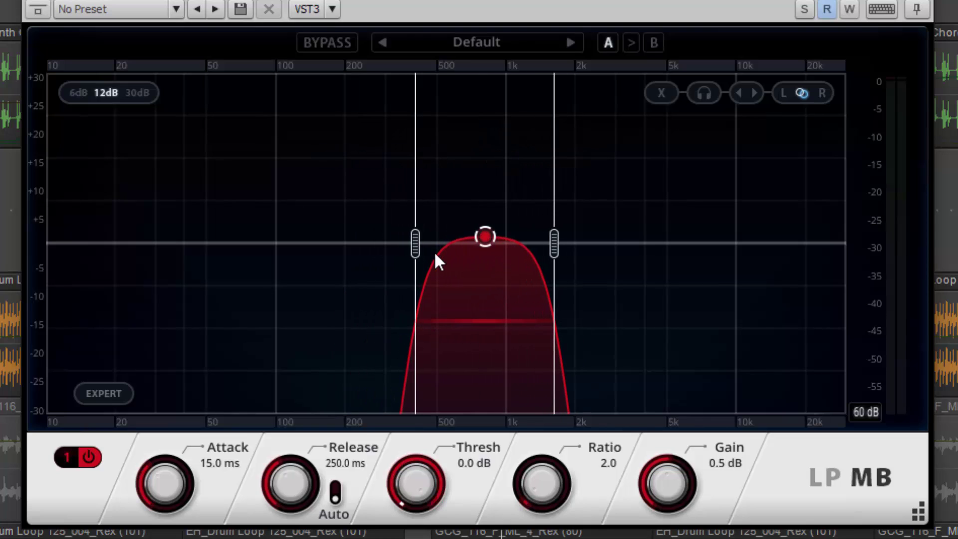
pyautogui.moveTo(416, 247)
pyautogui.mouseDown()
pyautogui.moveTo(282, 241)
pyautogui.moveTo(401, 250)
pyautogui.mouseUp()
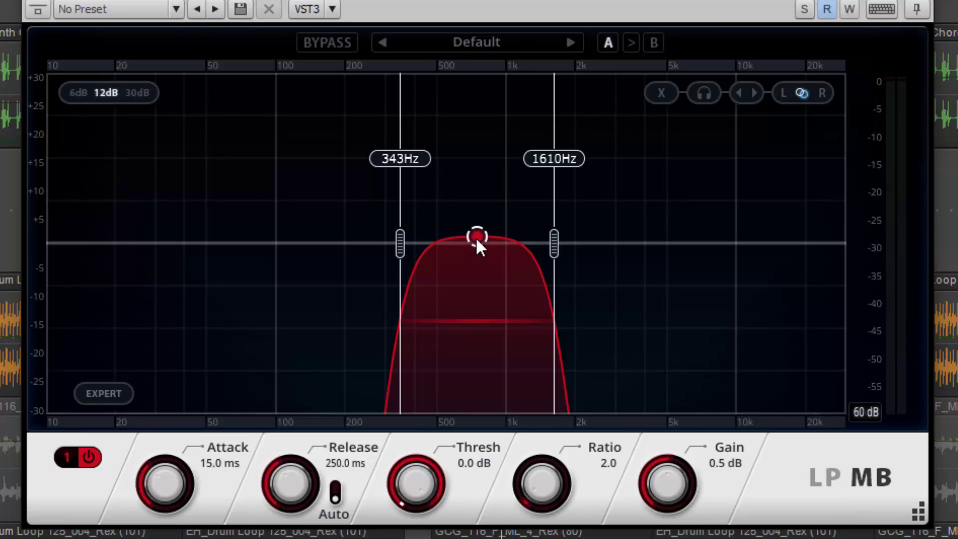
# Narrow and widen the midrange band's frequency width around its centre and adjust its dynamic range line
pyautogui.scroll(3, 477, 234)
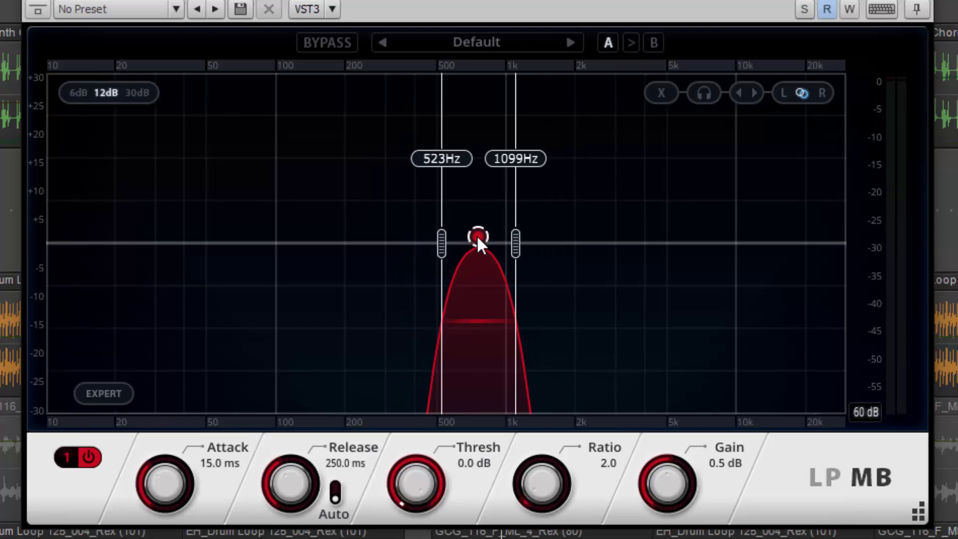
pyautogui.scroll(-5, 478, 235)
pyautogui.scroll(3, 478, 232)
pyautogui.scroll(-4, 478, 231)
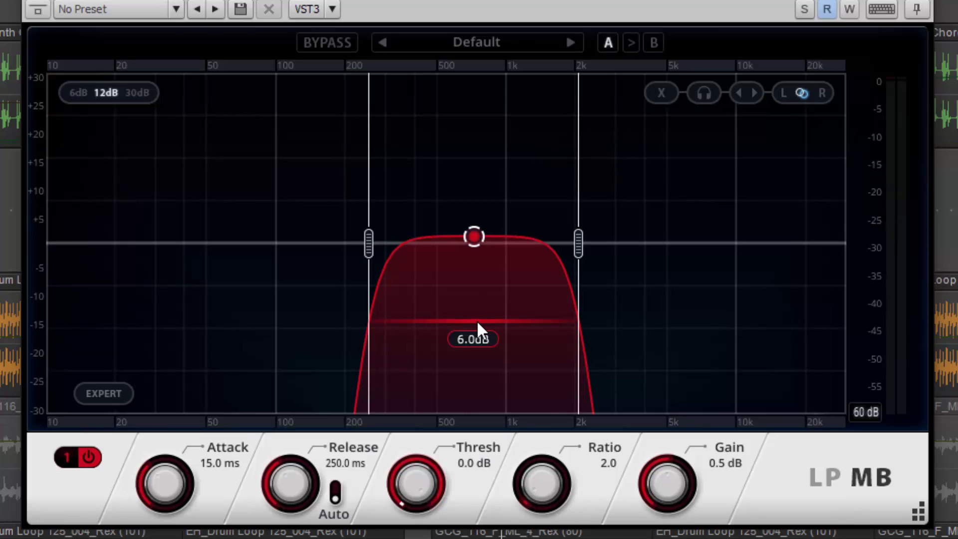
pyautogui.moveTo(478, 320)
pyautogui.mouseDown()
pyautogui.moveTo(477, 251)
pyautogui.moveTo(477, 325)
pyautogui.mouseUp()
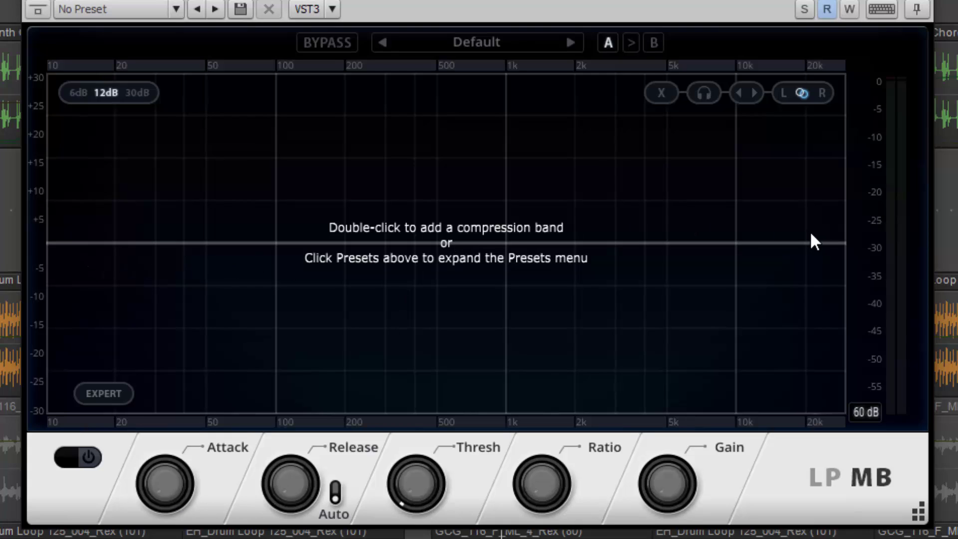
# Add six adjacent compression bands at 0 dB gain across the spectrum, from the sub-lows to the highs
pyautogui.doubleClick(59, 244)
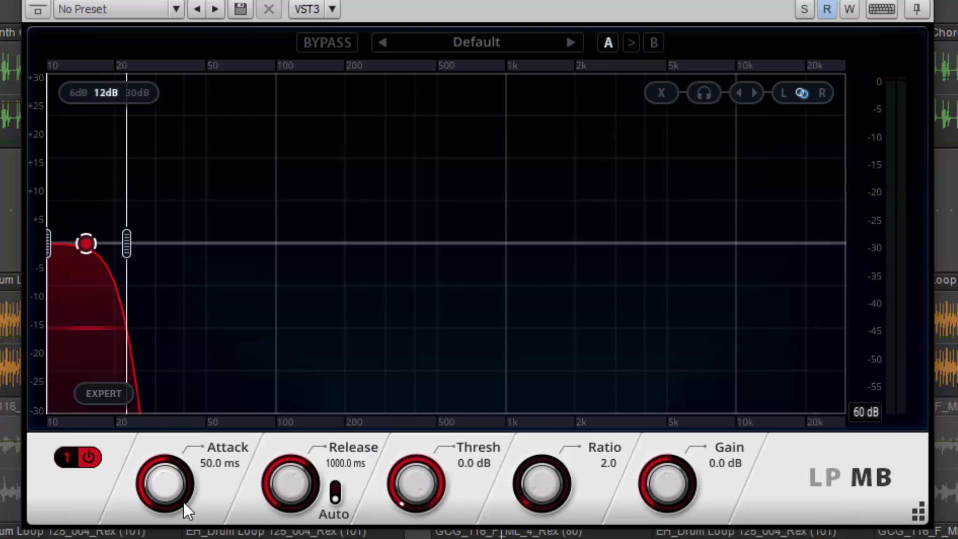
pyautogui.doubleClick(214, 244)
pyautogui.doubleClick(363, 243)
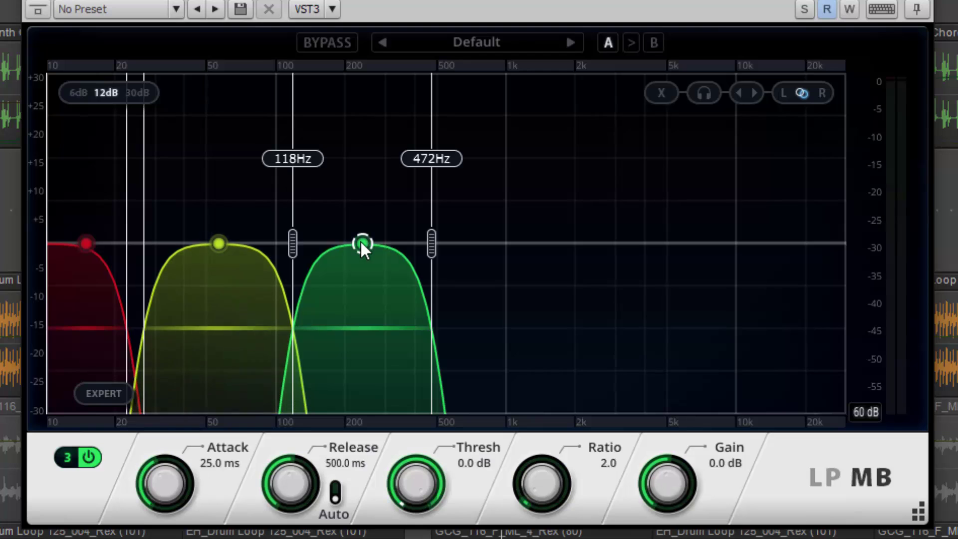
pyautogui.doubleClick(497, 244)
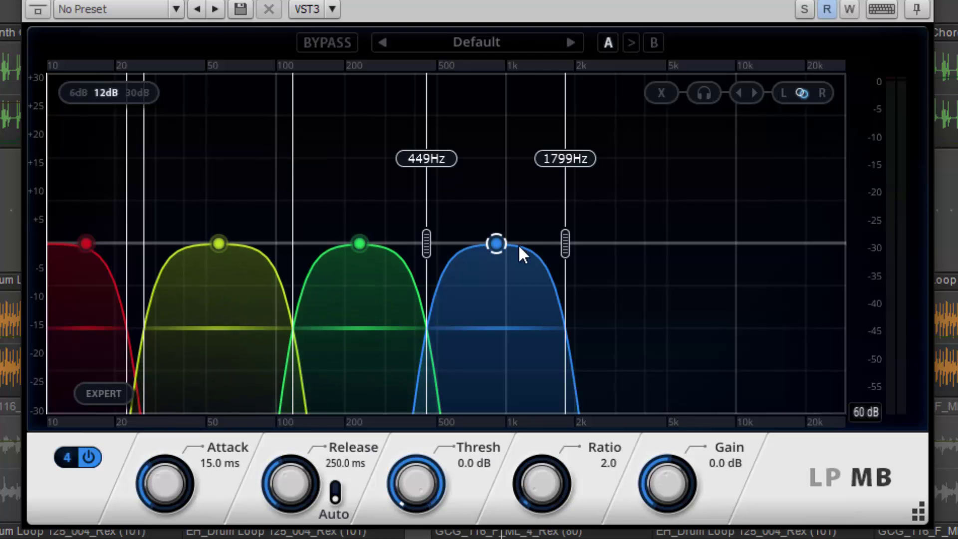
pyautogui.click(636, 244)
pyautogui.doubleClick(636, 244)
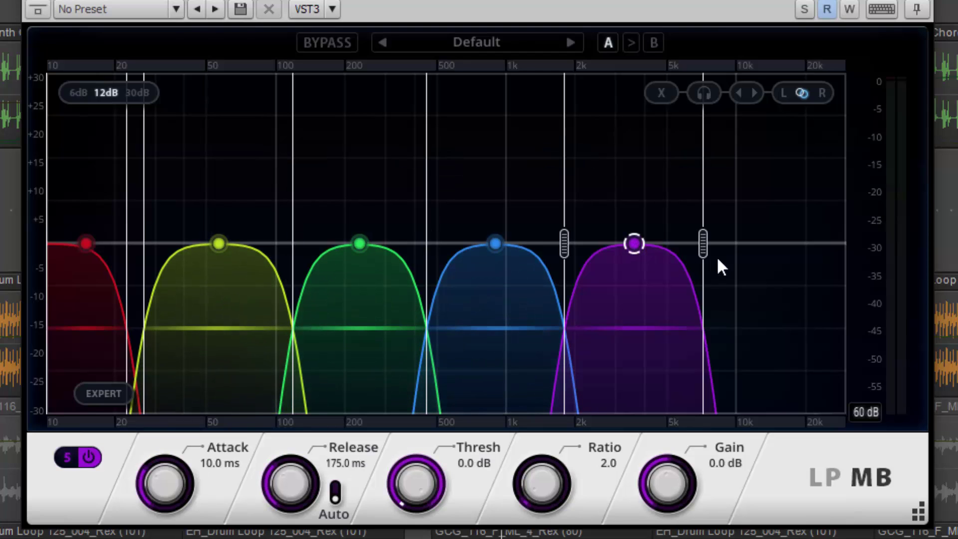
pyautogui.doubleClick(764, 244)
# Select the compression bands one after another from the lowest upward to examine their individual settings
pyautogui.click(85, 243)
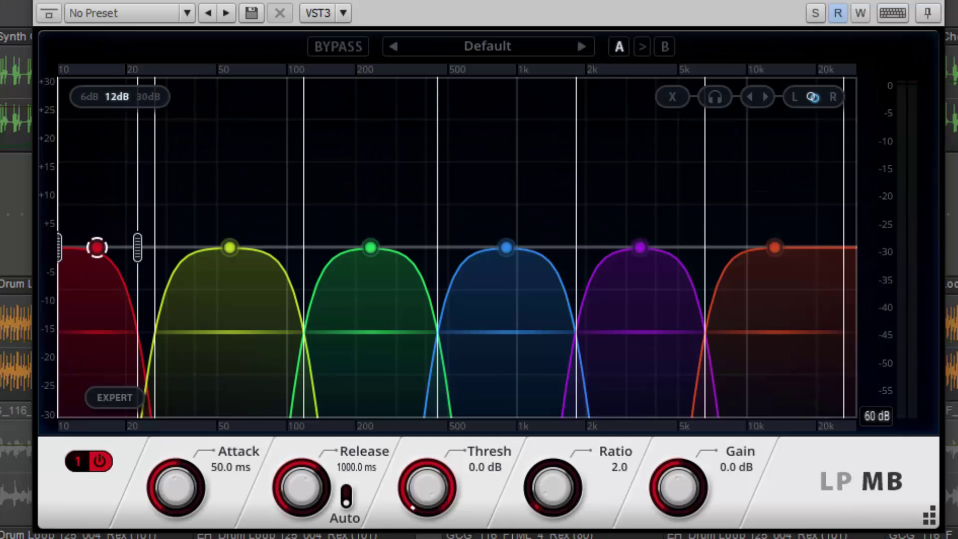
pyautogui.click(226, 196)
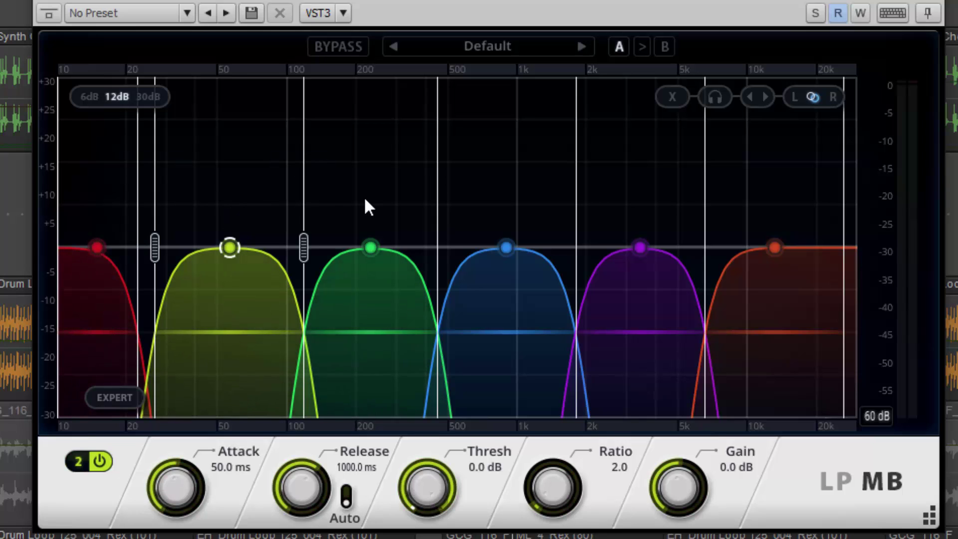
pyautogui.click(367, 207)
pyautogui.click(494, 218)
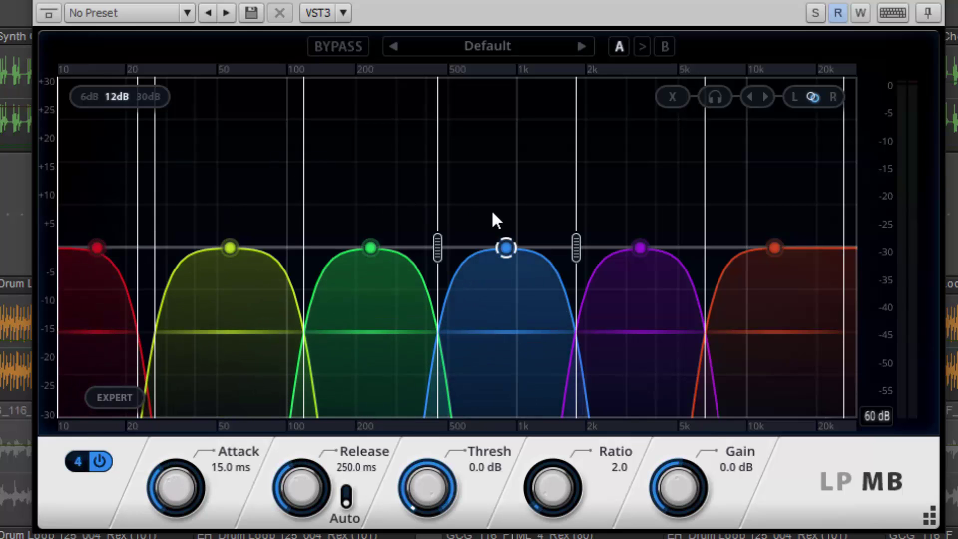
pyautogui.click(612, 206)
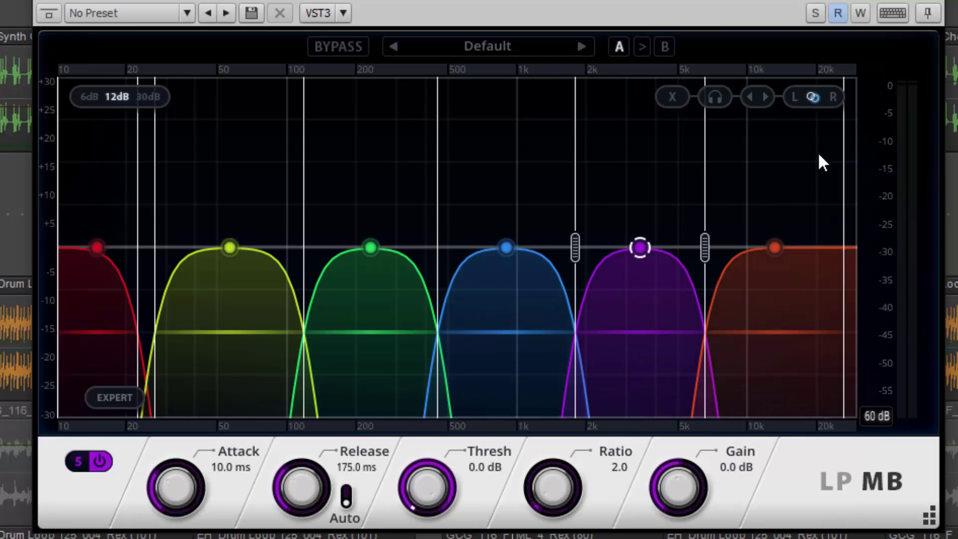
# Select all six compression bands together, toggle their power and delete them as a group
pyautogui.moveTo(818, 152); pyautogui.dragTo(83, 307)
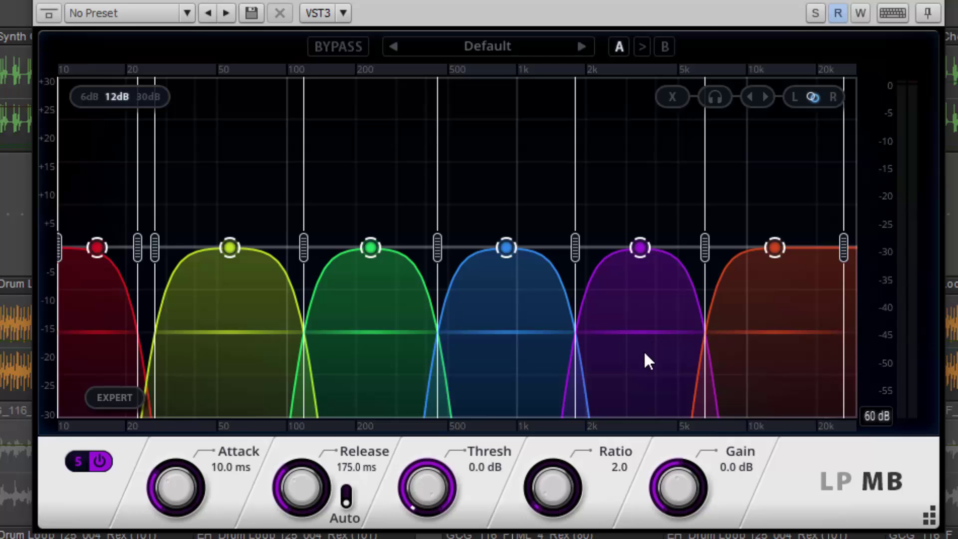
pyautogui.click(107, 461)
pyautogui.click(671, 103)
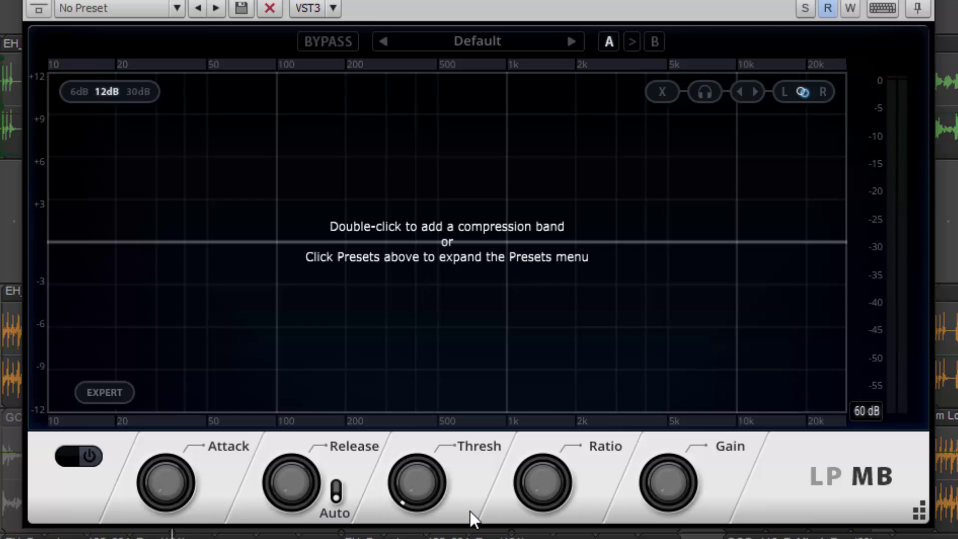
# Change the compressor's processing mode to Mid/Side in the expert settings and close those settings
pyautogui.click(118, 393)
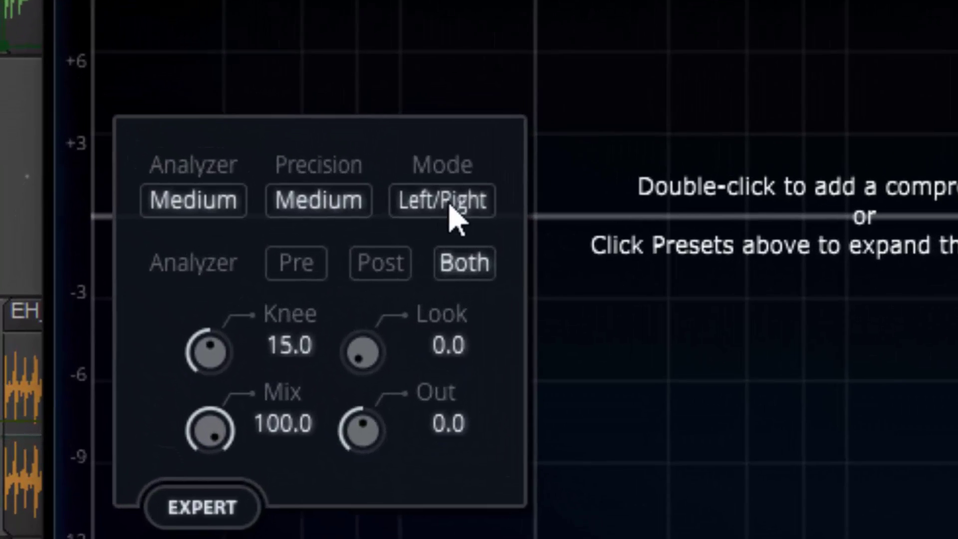
pyautogui.click(449, 207)
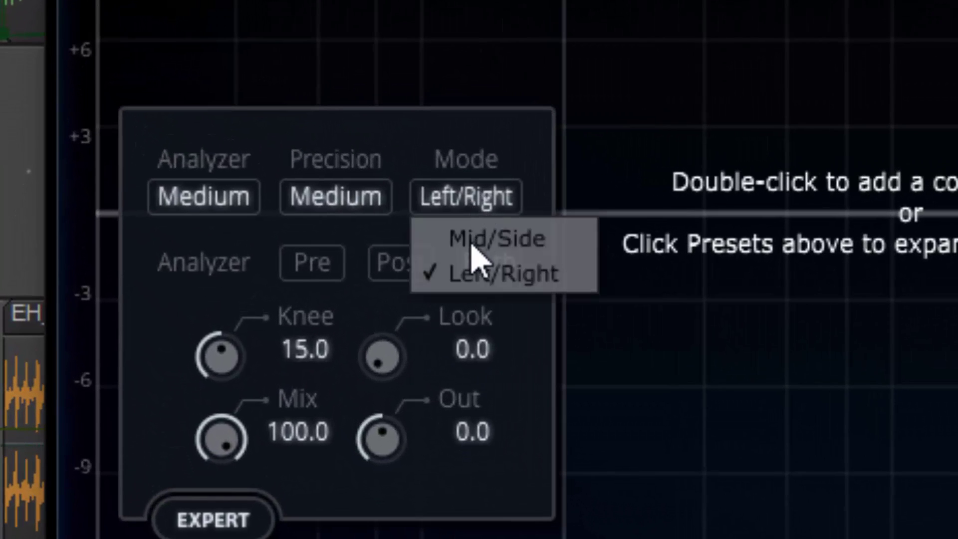
pyautogui.click(446, 243)
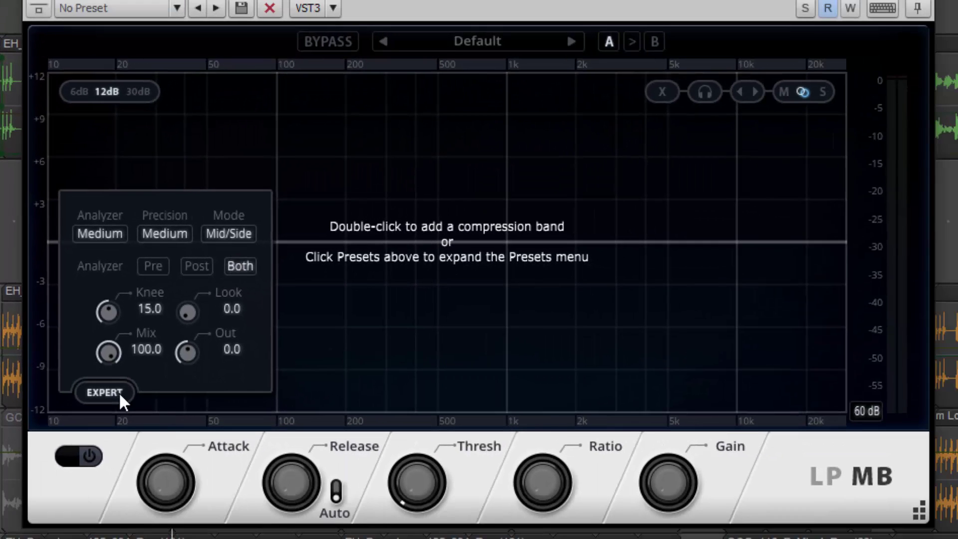
pyautogui.click(119, 392)
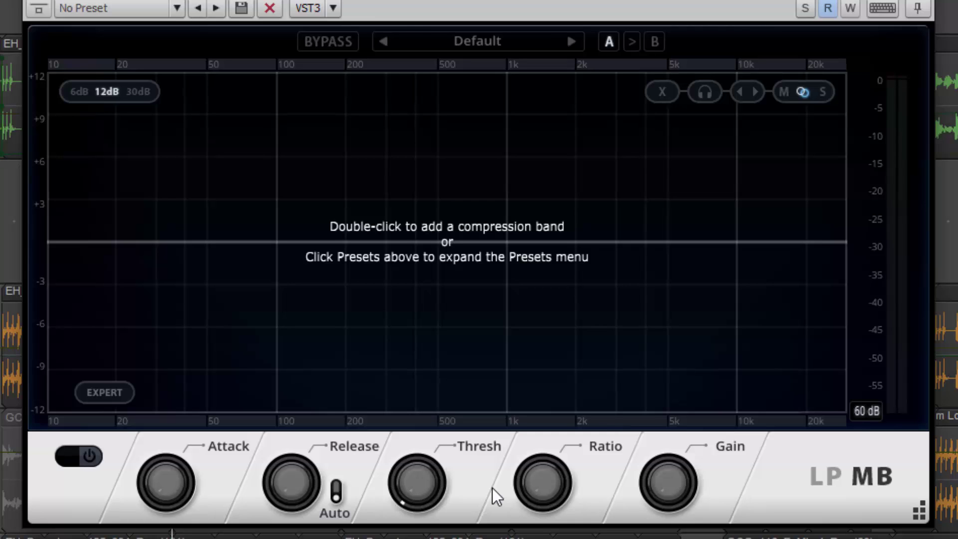
# Load the EDM Master preset and look over the frequency ranges of its four bands
pyautogui.click(487, 36)
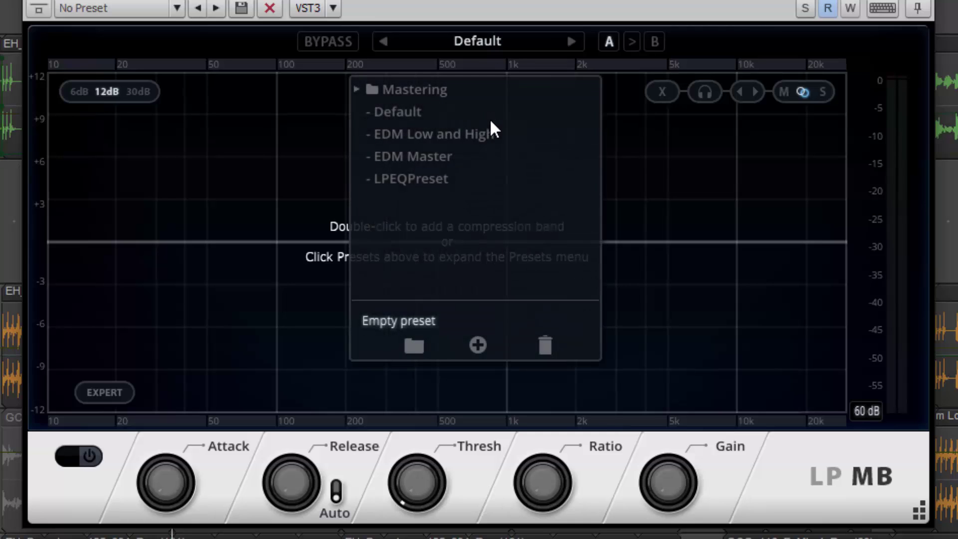
pyautogui.click(441, 161)
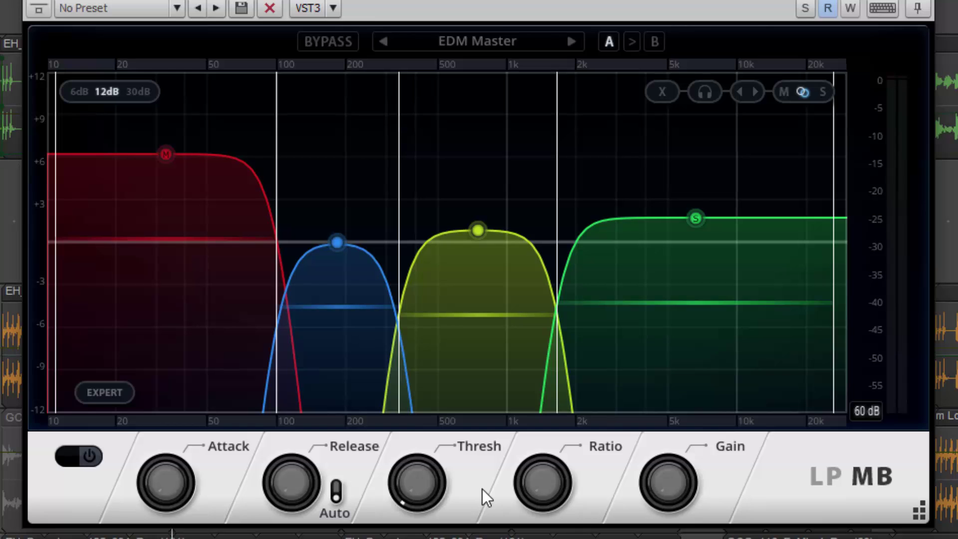
pyautogui.moveTo(159, 159)
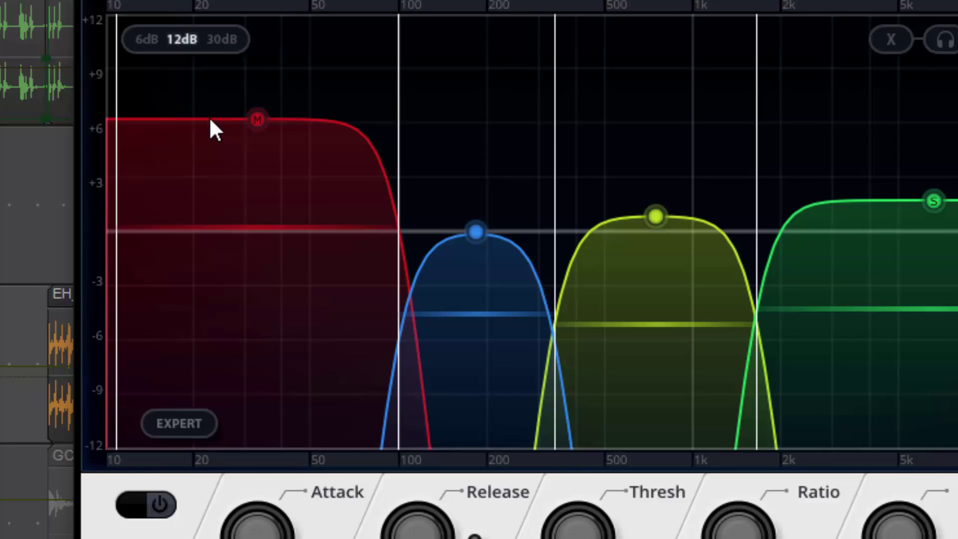
pyautogui.moveTo(160, 157)
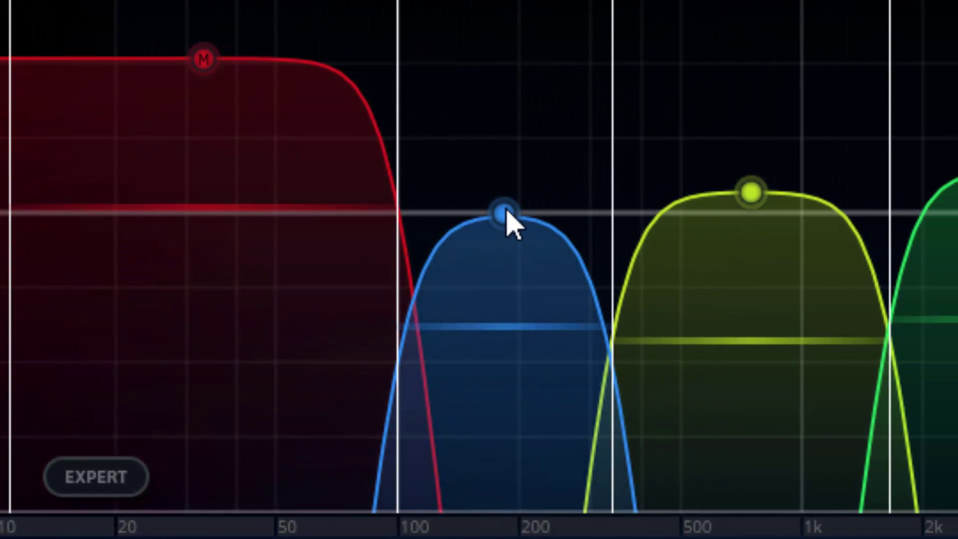
pyautogui.moveTo(513, 223)
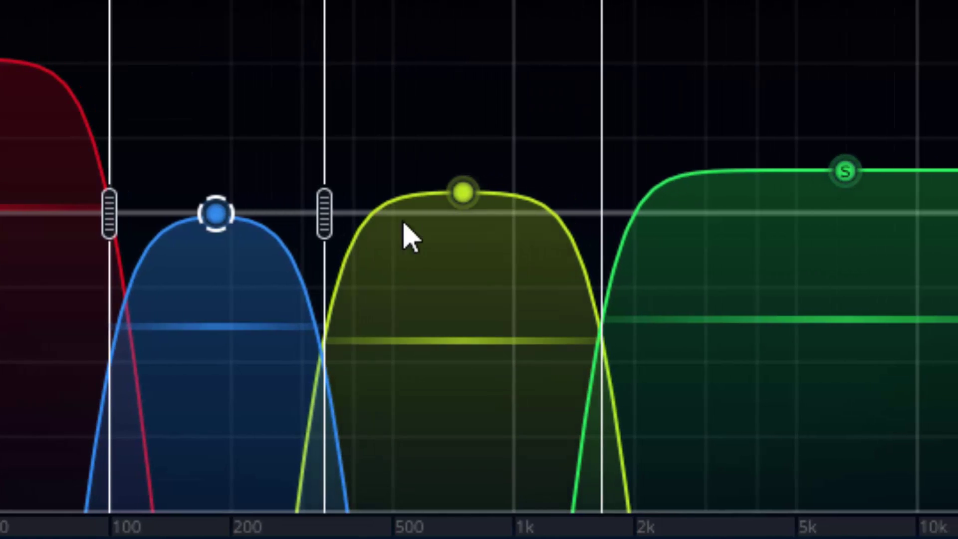
pyautogui.moveTo(593, 196)
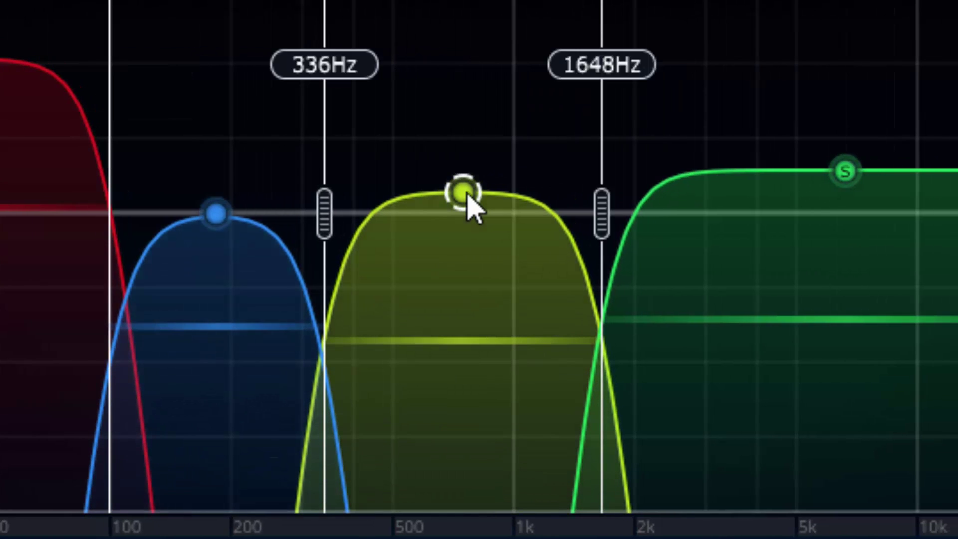
pyautogui.moveTo(851, 177)
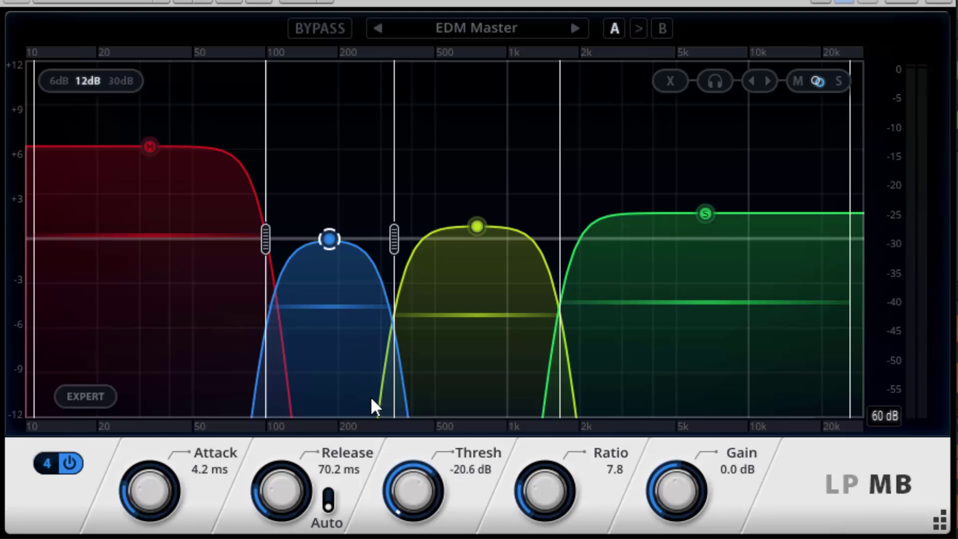
# Reset the blue low-midrange band's threshold to 0.0 dB and audition that band soloed before returning to the full mix
pyautogui.doubleClick(406, 498)
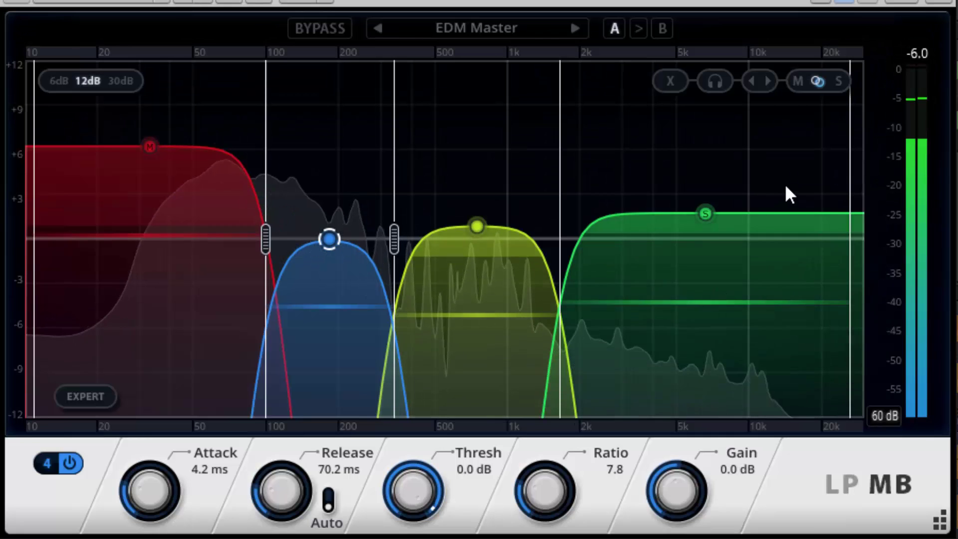
pyautogui.click(725, 89)
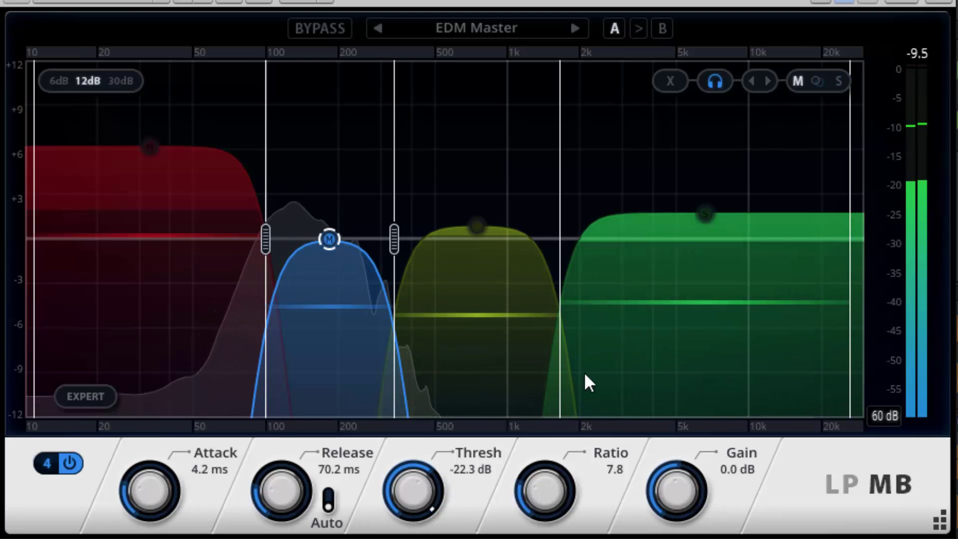
pyautogui.click(715, 82)
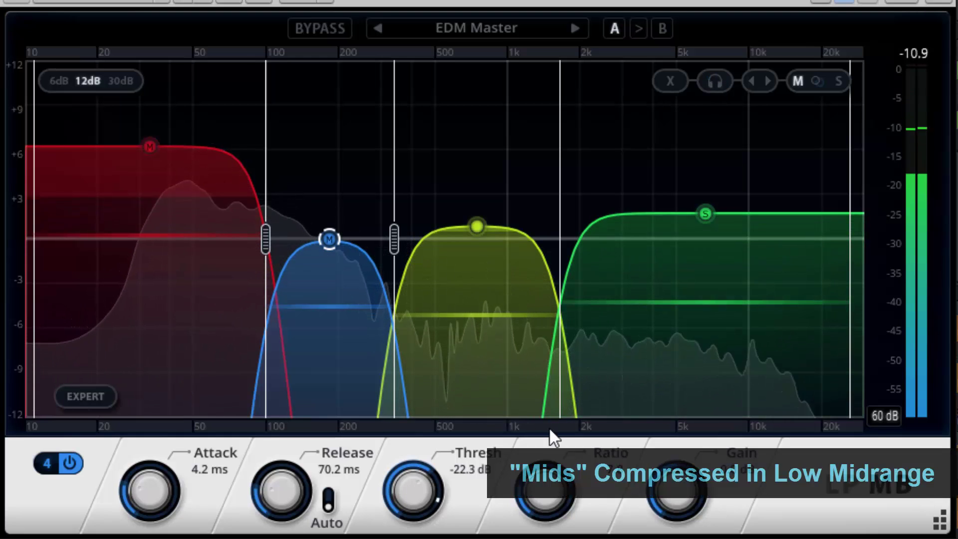
# Alternate the low-midrange band between combined mid-and-side compression and mid-only compression during playback to compare the sound
pyautogui.click(817, 82)
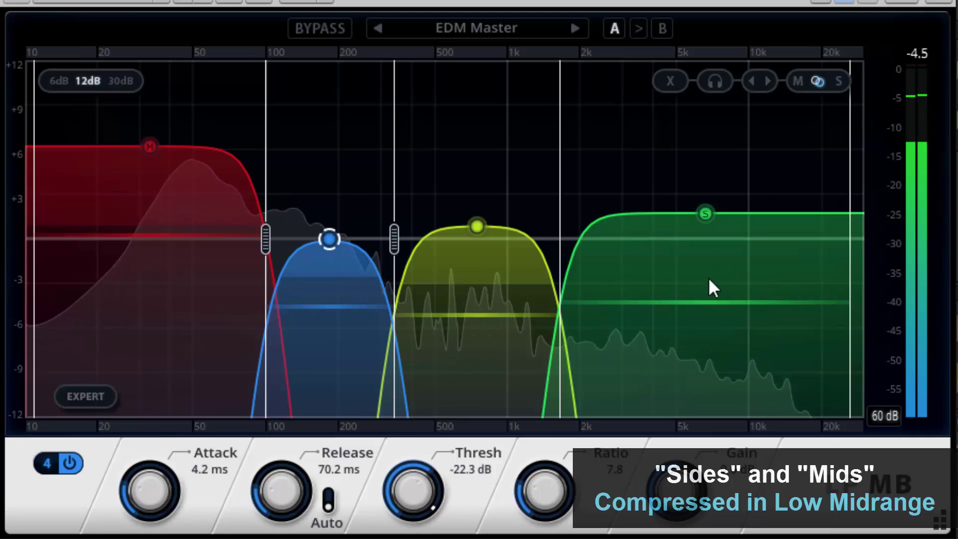
pyautogui.click(799, 81)
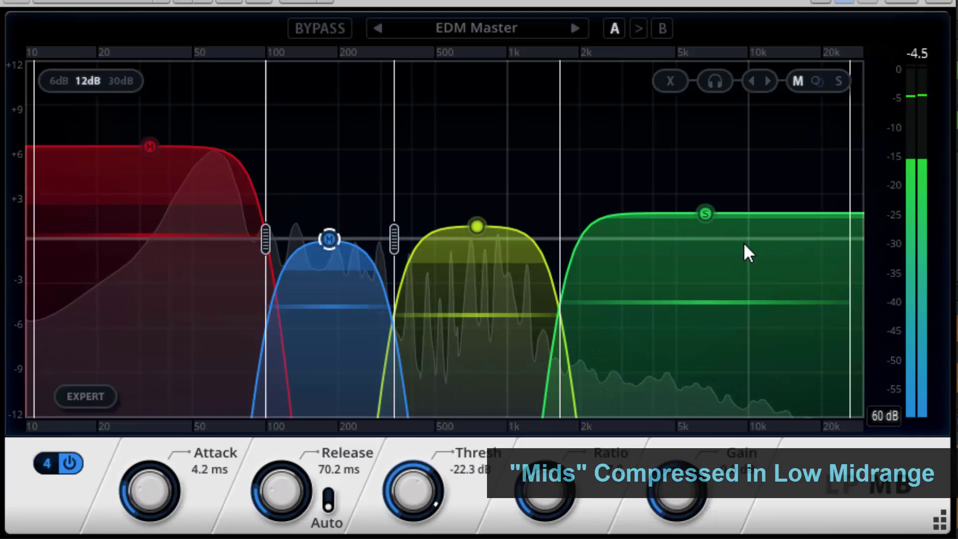
pyautogui.click(818, 82)
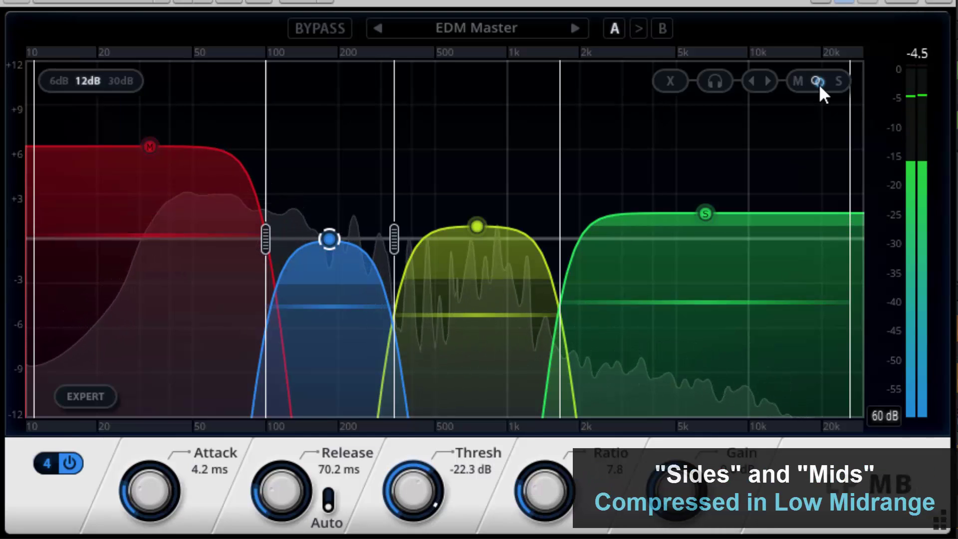
pyautogui.click(799, 81)
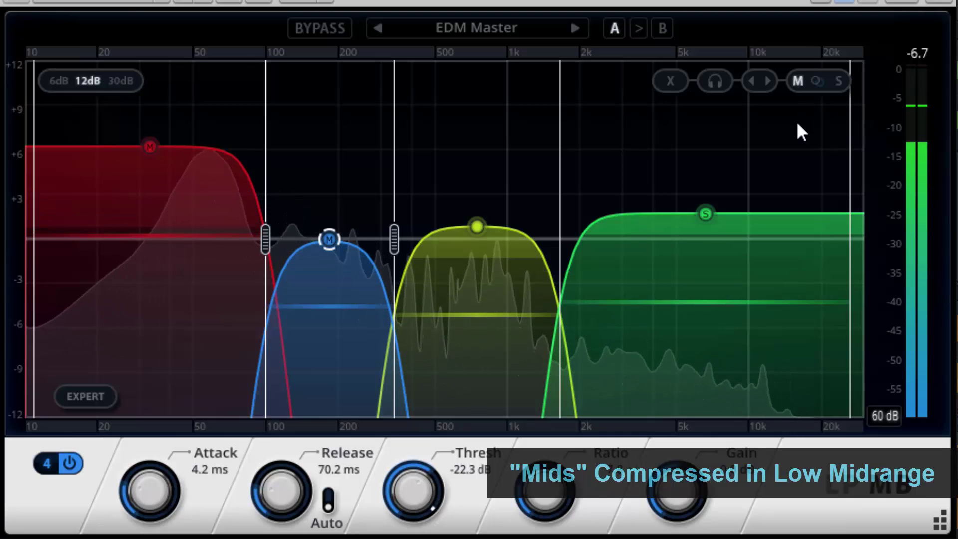
pyautogui.click(814, 85)
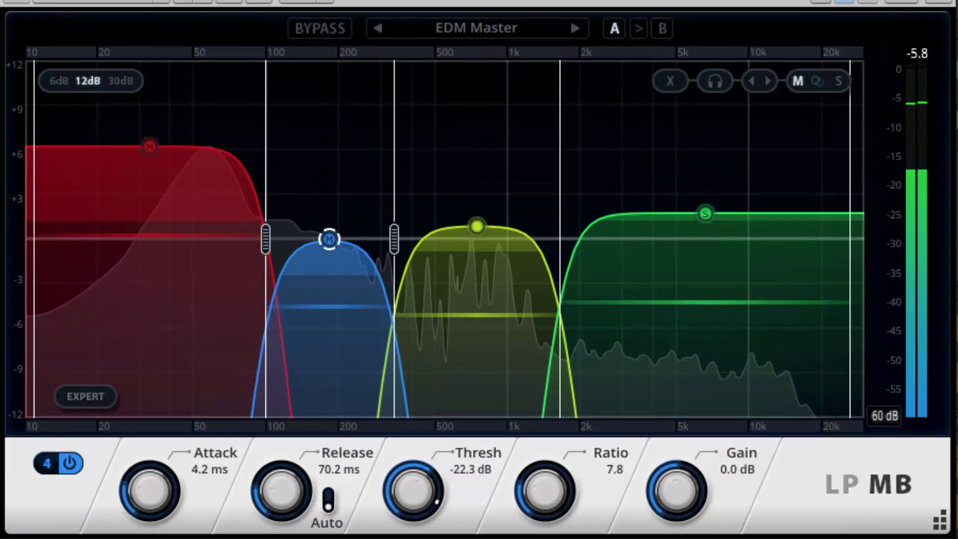
# Set the spectrum analyzer's speed to Fast in the expert settings
pyautogui.click(88, 404)
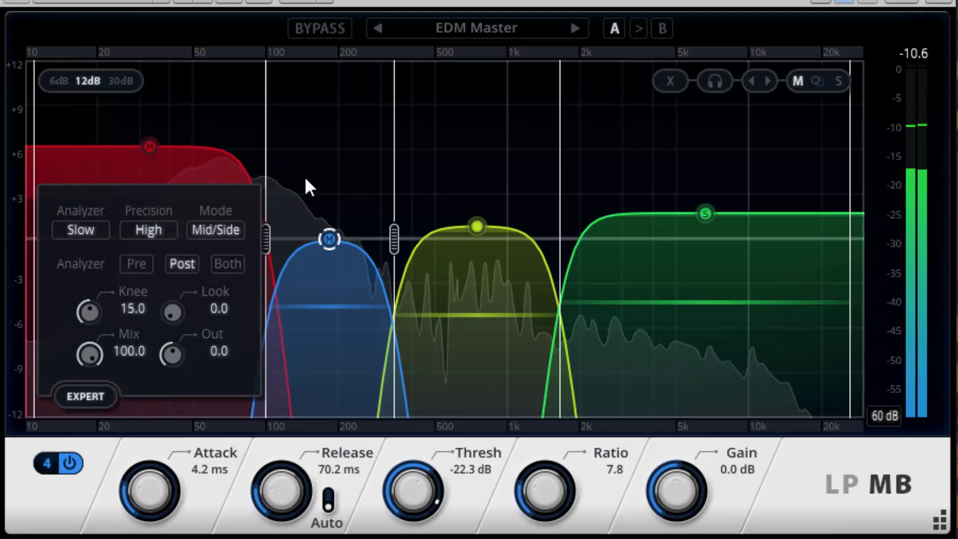
pyautogui.click(78, 225)
pyautogui.click(93, 284)
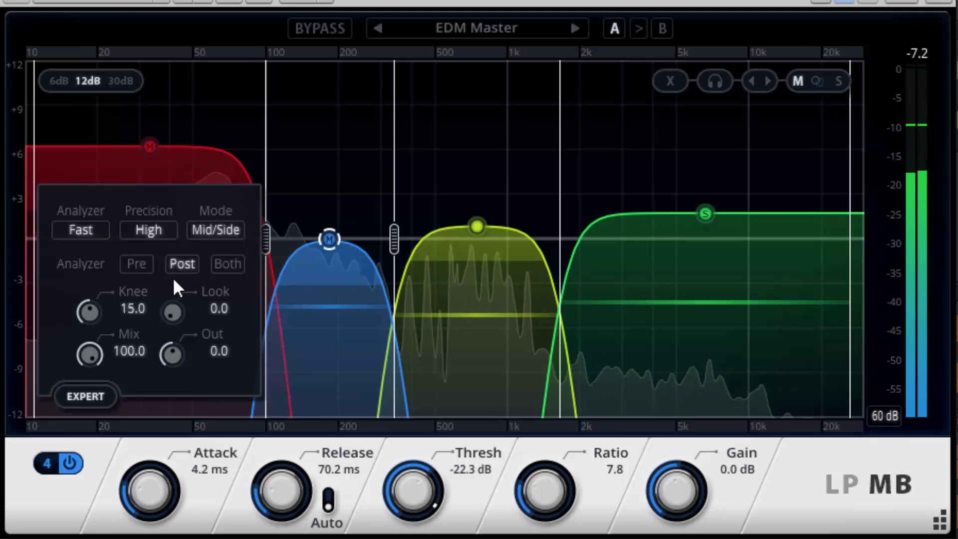
# Compare the analyzer's Post and Pre displays, set it to Both, and close the expert settings
pyautogui.click(174, 268)
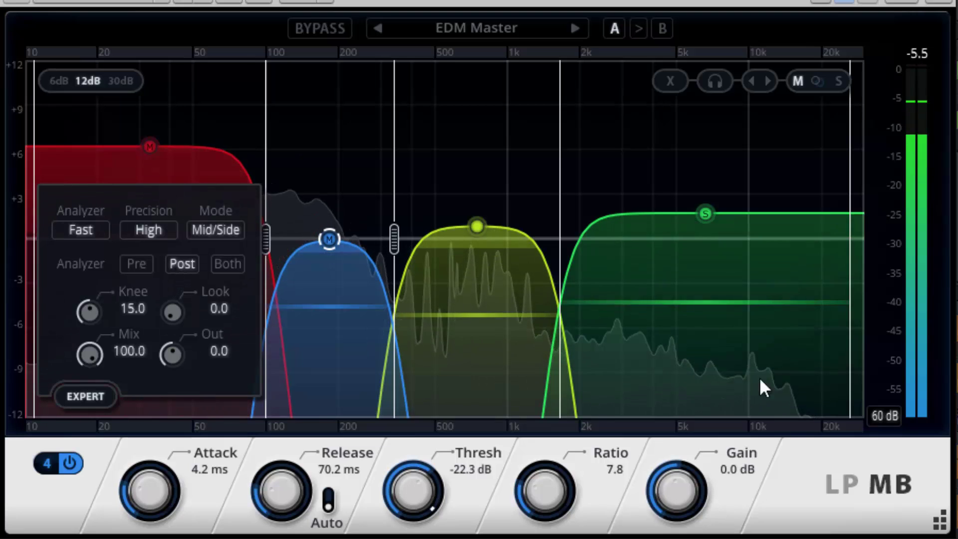
pyautogui.click(133, 266)
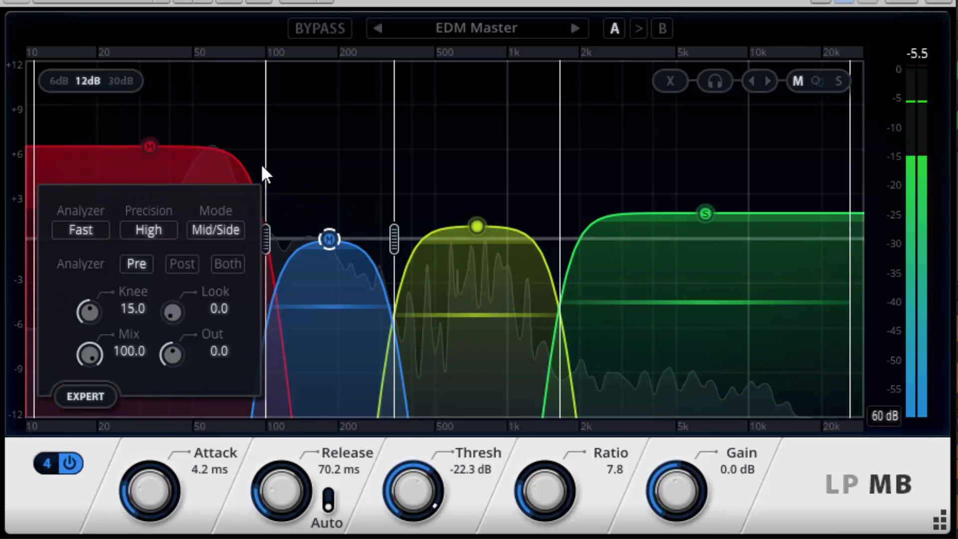
pyautogui.click(236, 264)
pyautogui.click(92, 403)
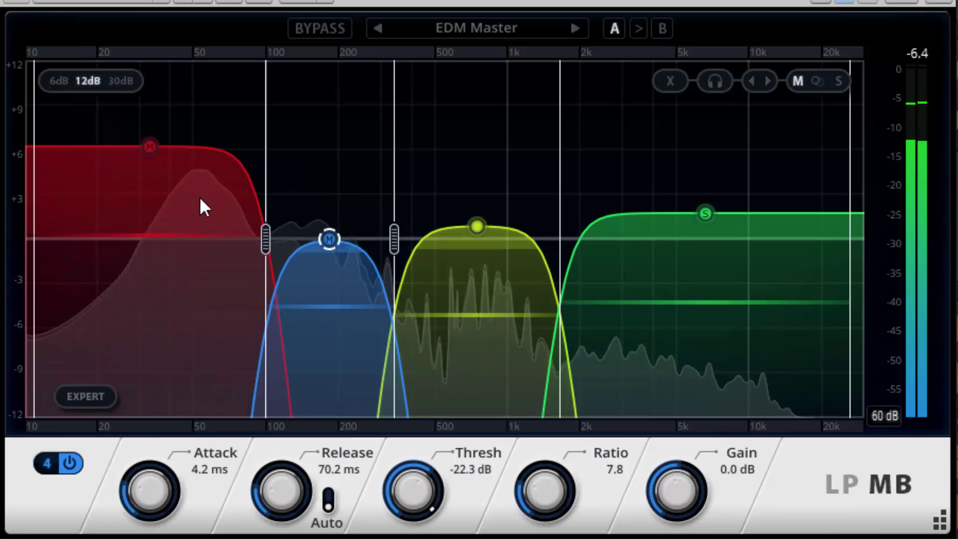
# Reopen the expert settings to examine the precision, knee, look, mix and output controls
pyautogui.click(86, 397)
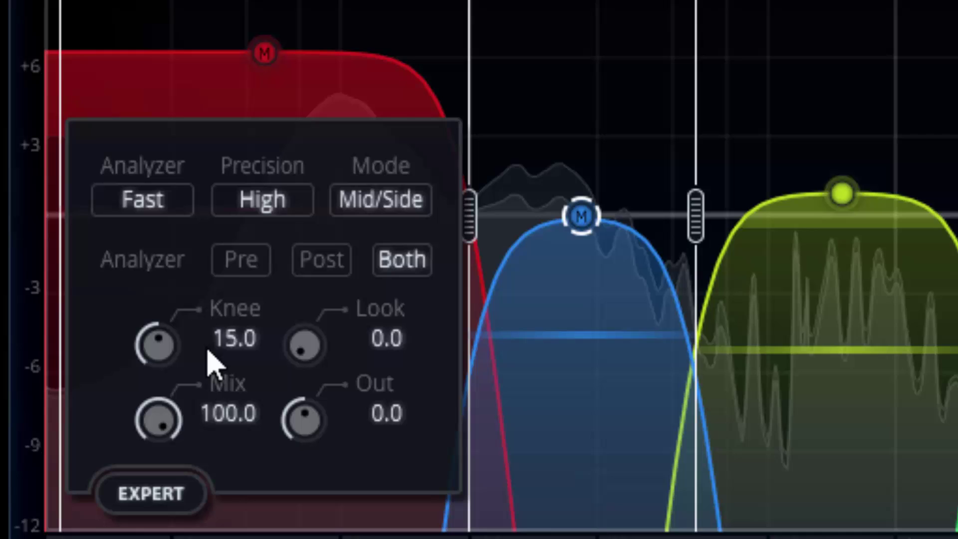
pyautogui.click(262, 221)
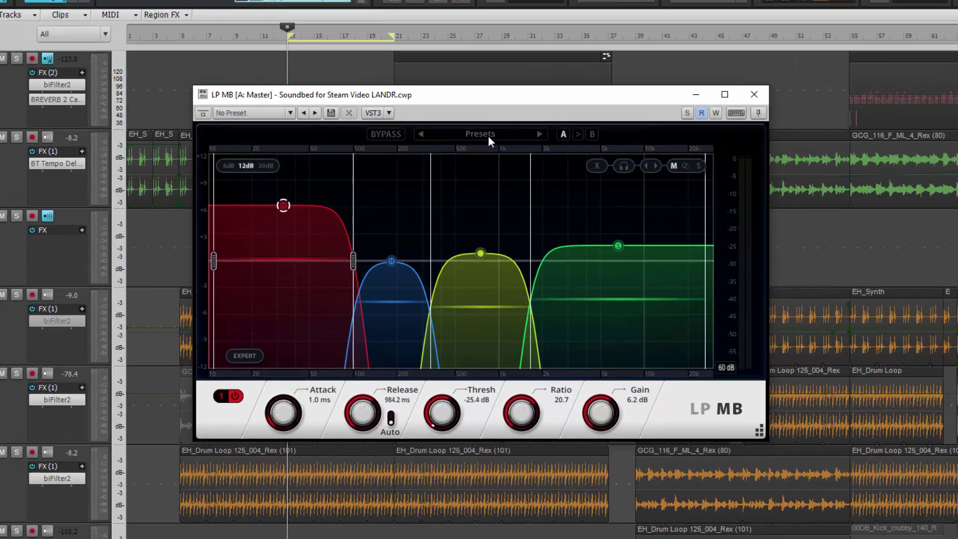
# Create a new folder in the preset browser, named for the owner's masters
pyautogui.click(489, 151)
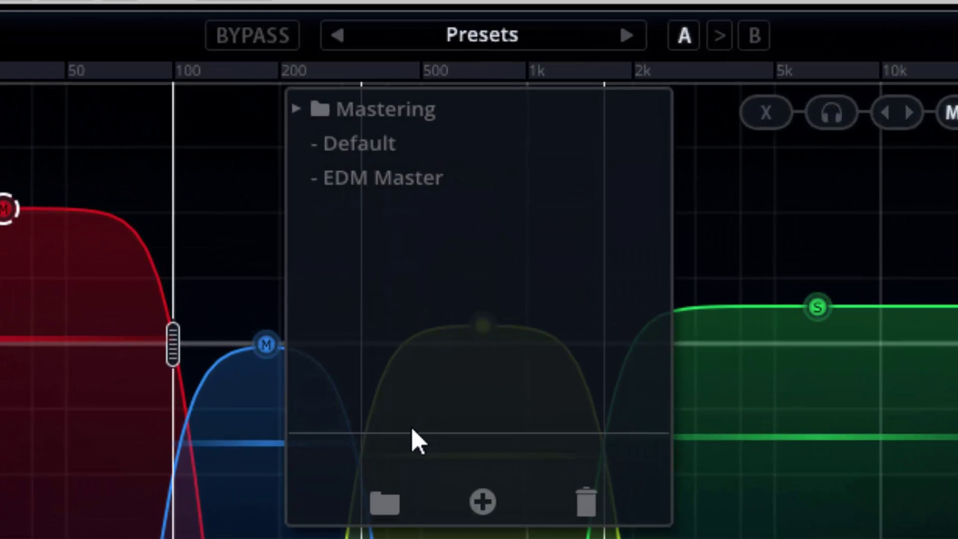
pyautogui.click(385, 507)
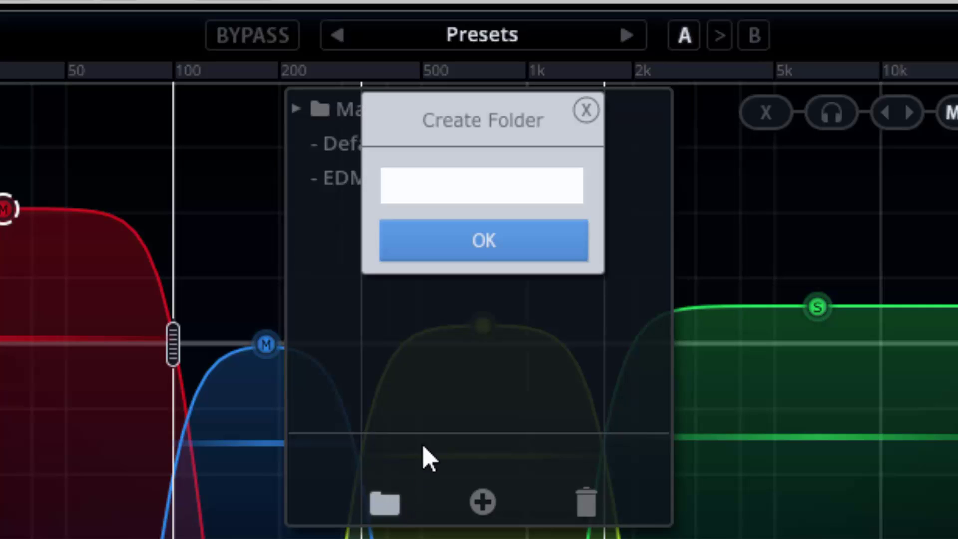
pyautogui.write('Dans Masters')
pyautogui.click(475, 240)
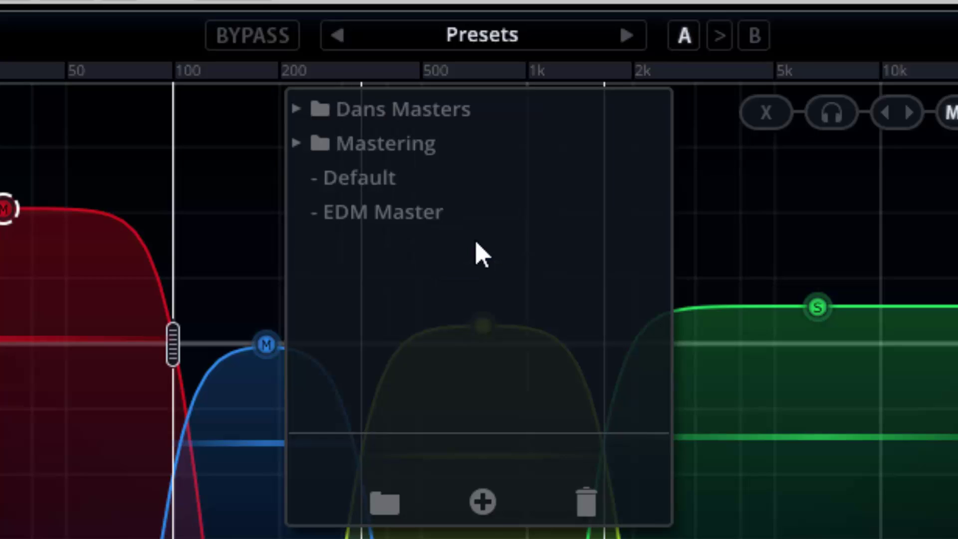
# Save the current settings as preset "Master" in the new folder with the description "Thick Lows", and select it in the preset list
pyautogui.click(483, 503)
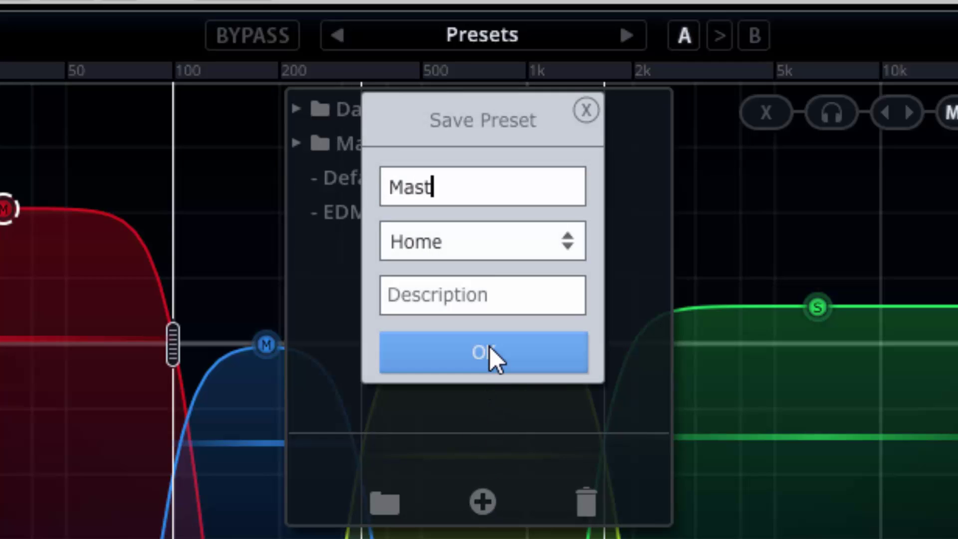
pyautogui.click(537, 245)
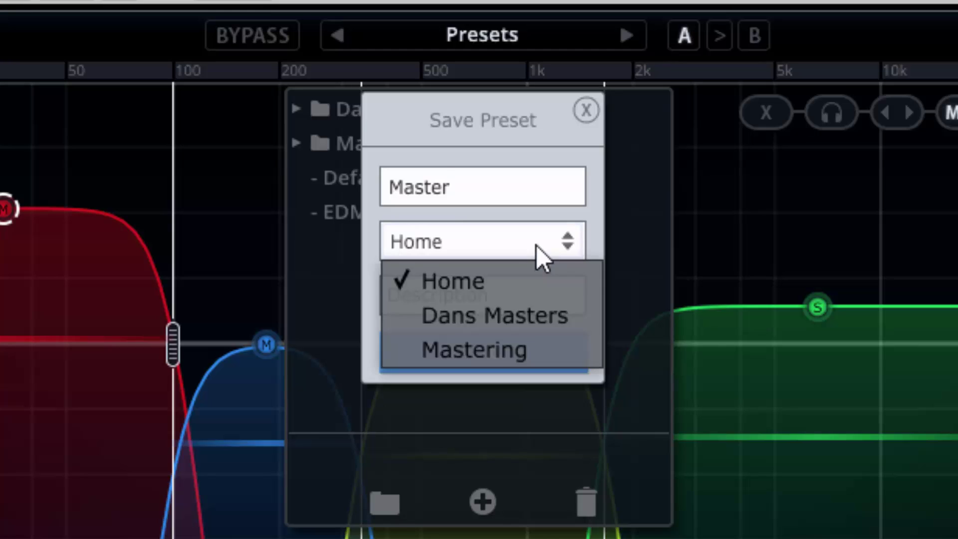
pyautogui.click(546, 316)
pyautogui.click(535, 303)
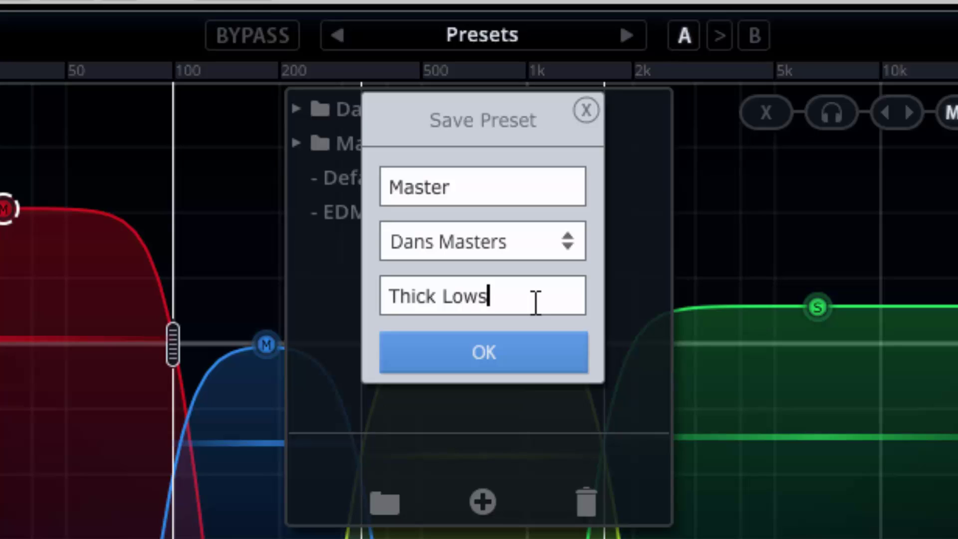
pyautogui.click(524, 335)
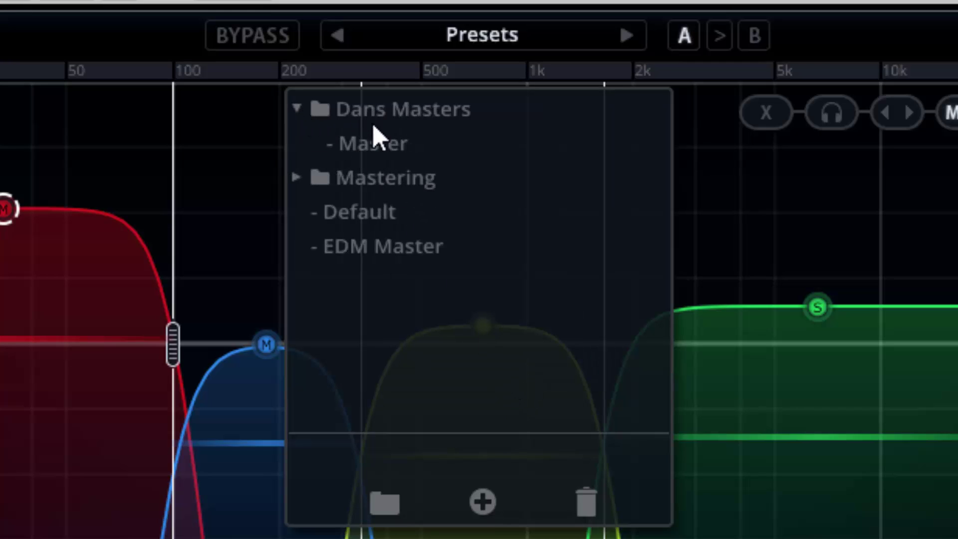
pyautogui.click(373, 145)
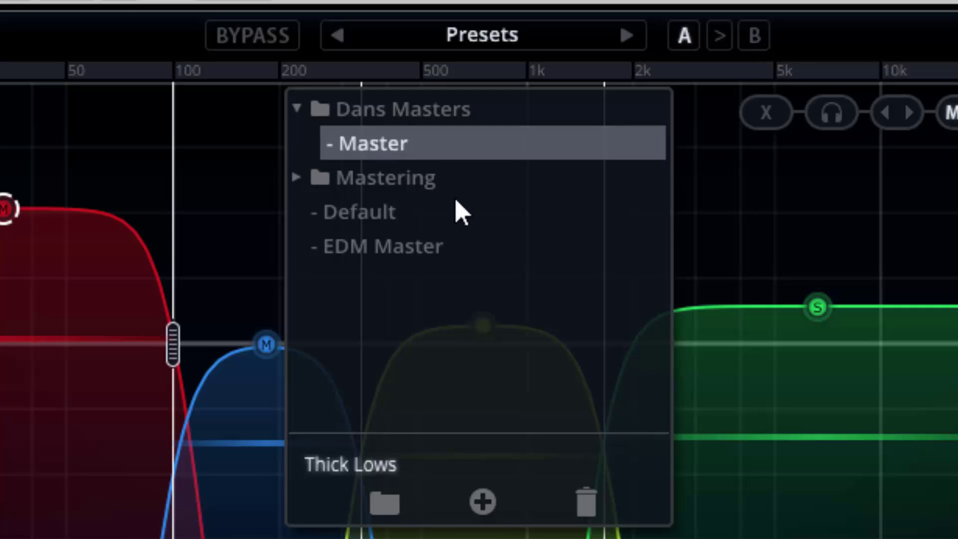
# Delete the newly created masters folder from the preset browser
pyautogui.click(413, 123)
pyautogui.click(586, 499)
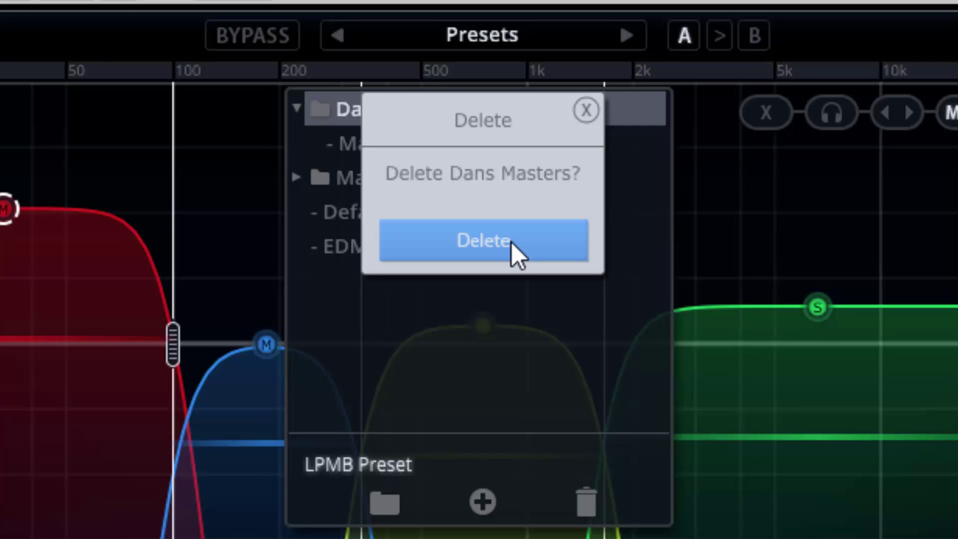
pyautogui.click(485, 241)
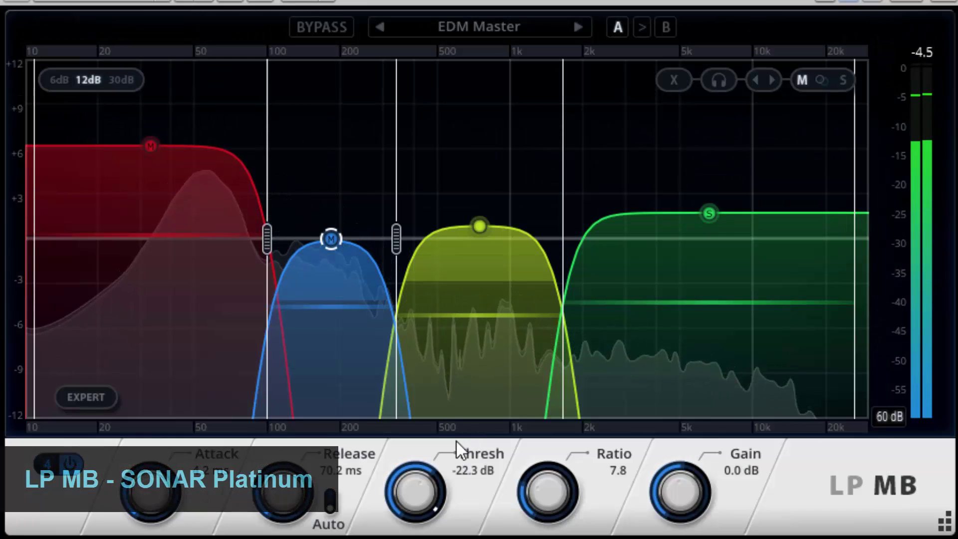